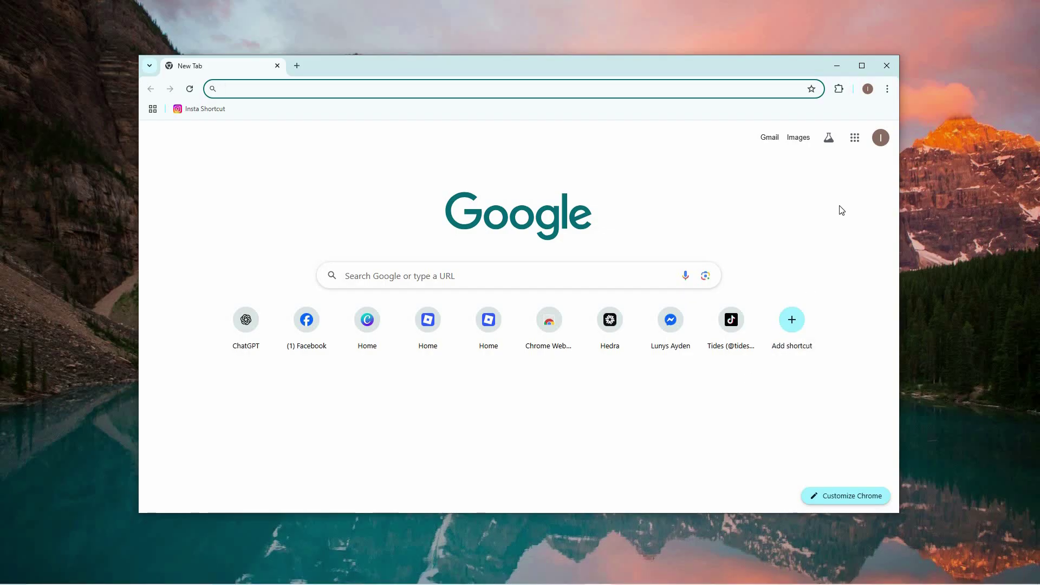
# - Open Chrome Settings from the three-dot menu
pyautogui.click(888, 90)
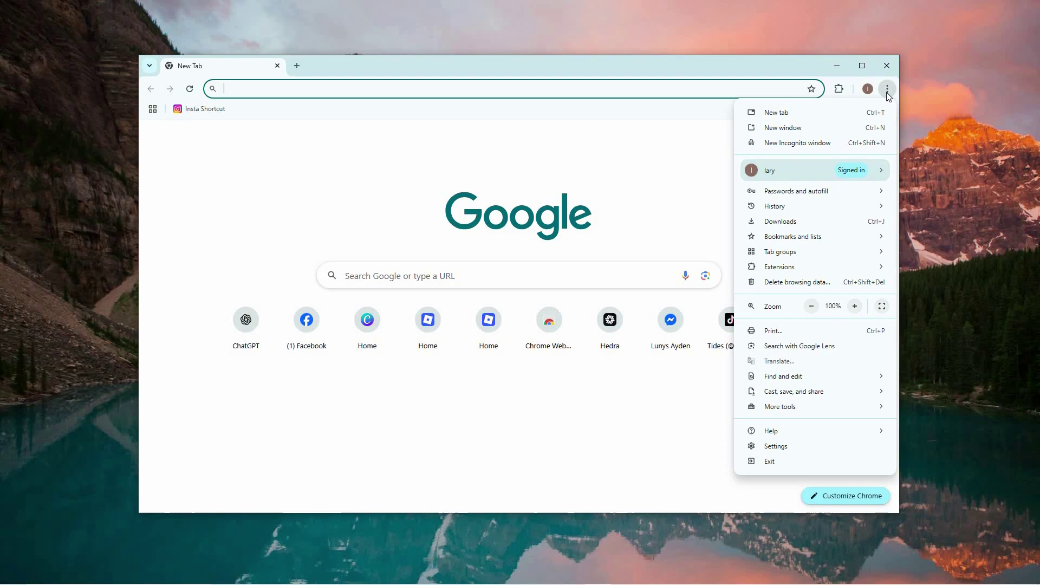
pyautogui.click(776, 446)
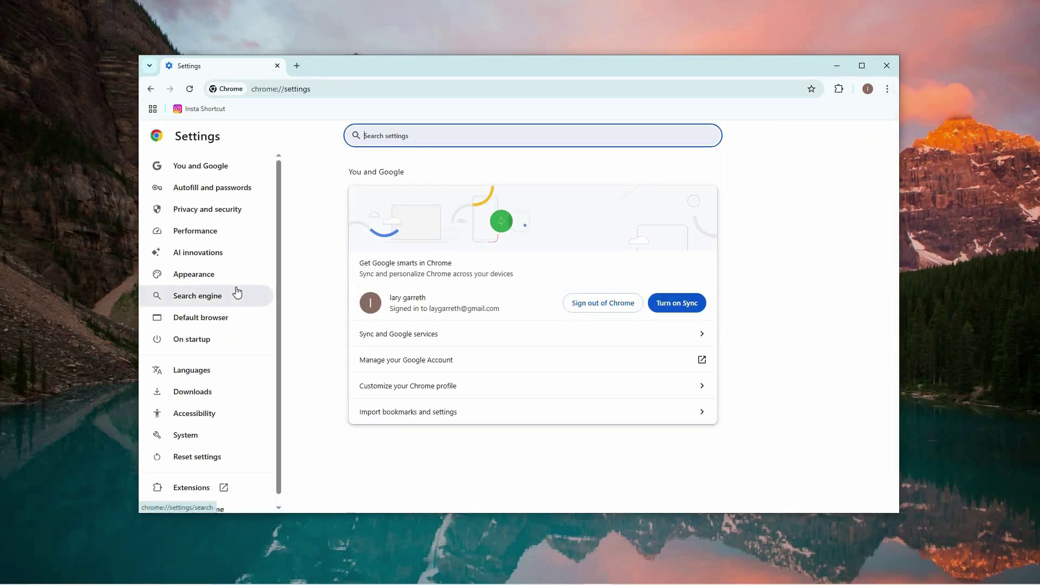
# - Show the System section, where graphics acceleration is turned off
pyautogui.click(194, 436)
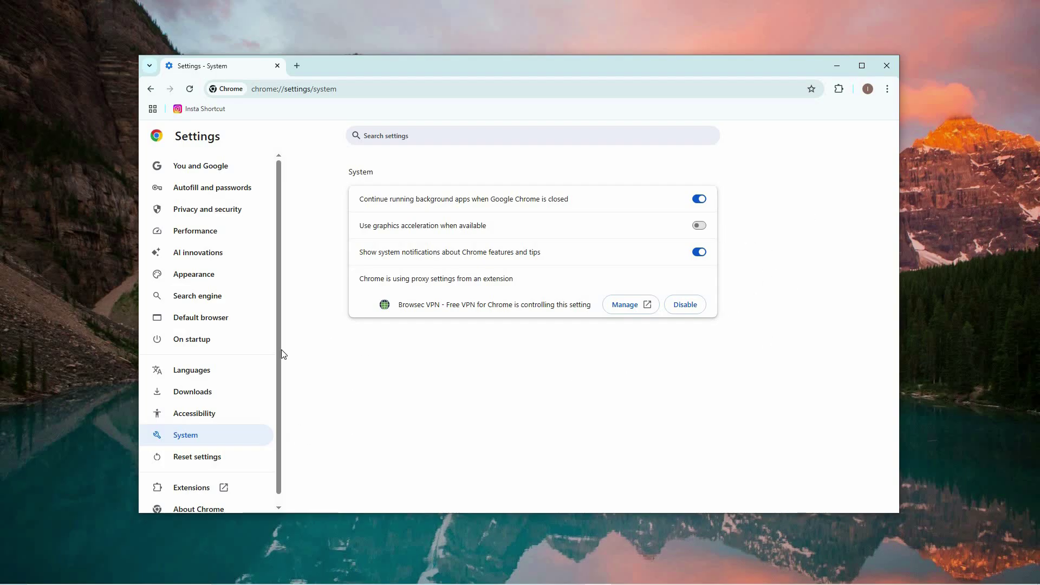
# - Remove the Browsec VPN extension from the Extensions page
pyautogui.click(175, 487)
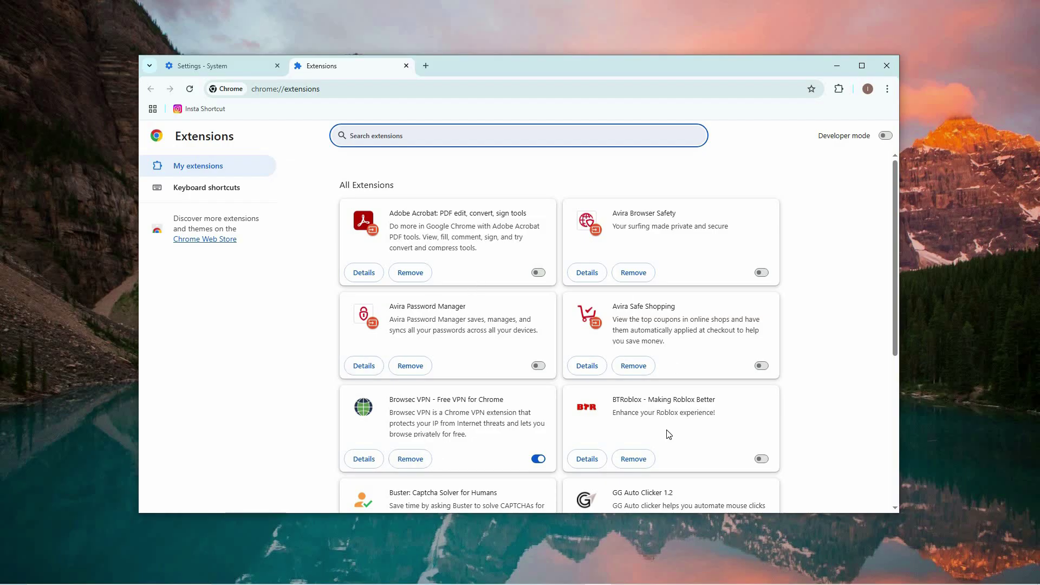
pyautogui.click(410, 459)
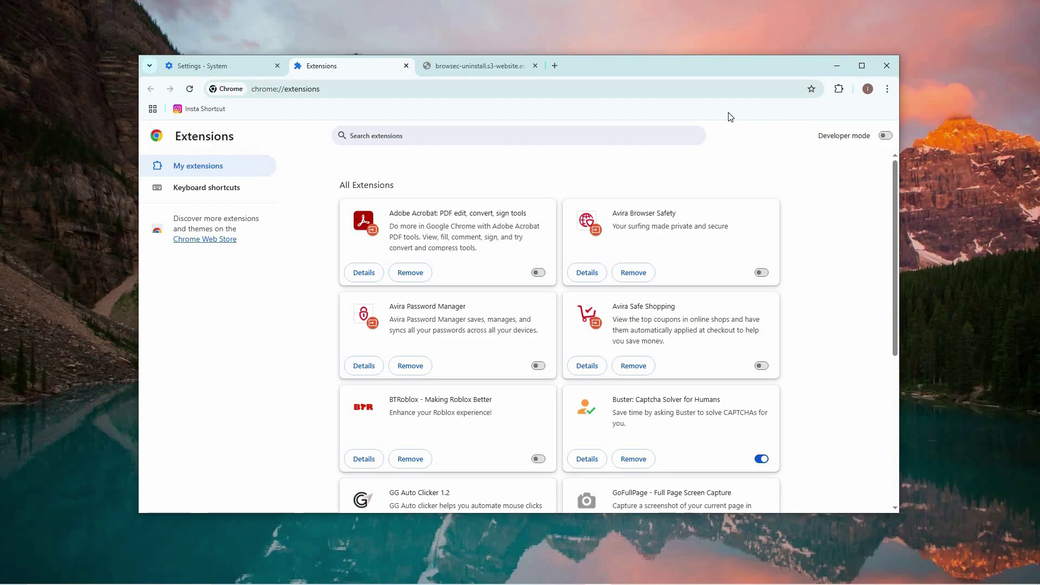
# - Open Delete browsing data under Privacy and security in the Settings tab
pyautogui.click(203, 66)
pyautogui.click(211, 209)
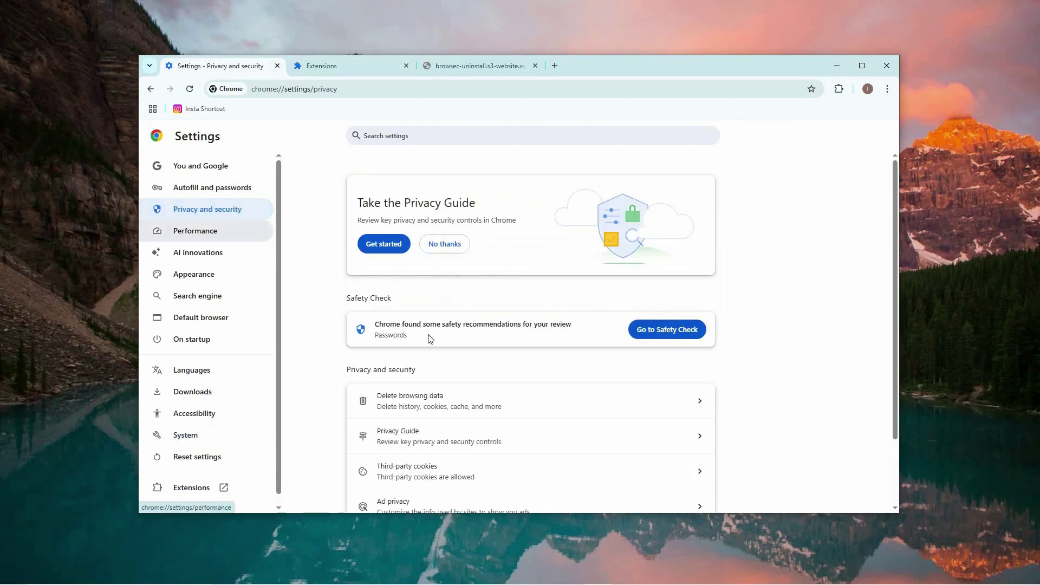
pyautogui.scroll(-1, 480, 407)
pyautogui.click(471, 350)
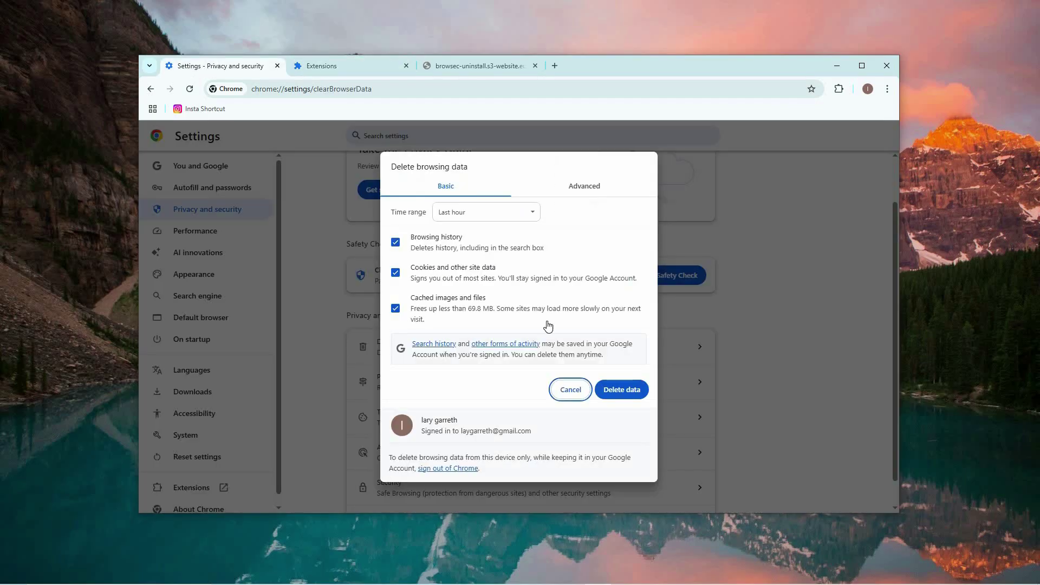